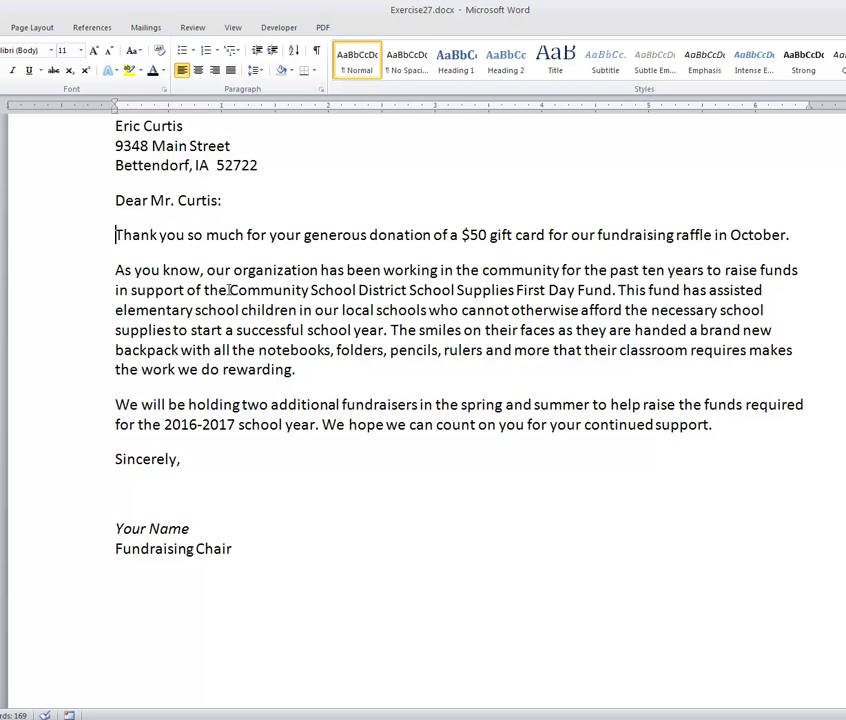
- Drag-select 'the Community', then the fund's full name starting at Community, clearing each selection
click(228, 289)
drag(205, 290, 245, 297)
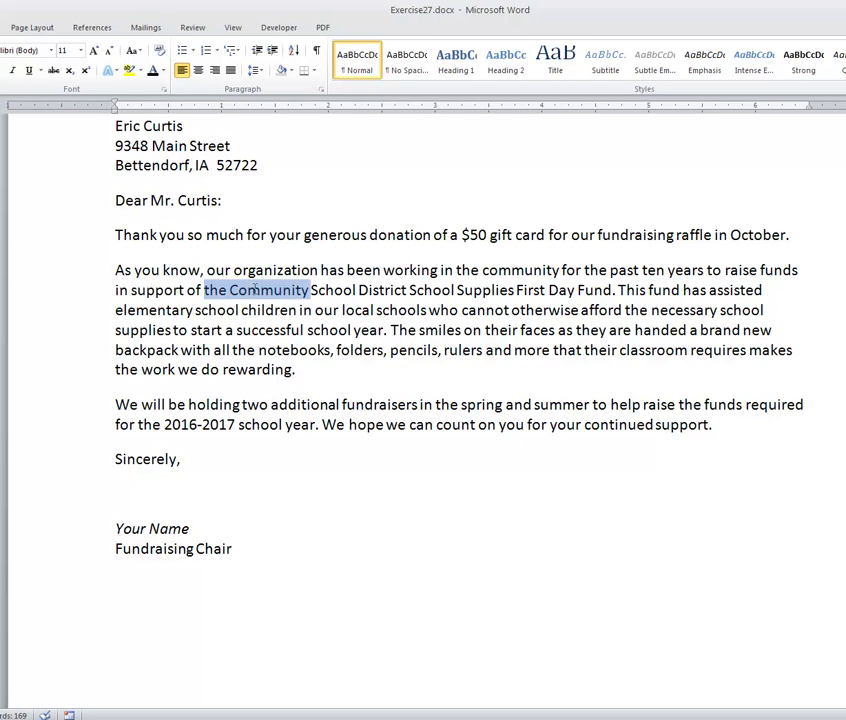
click(234, 290)
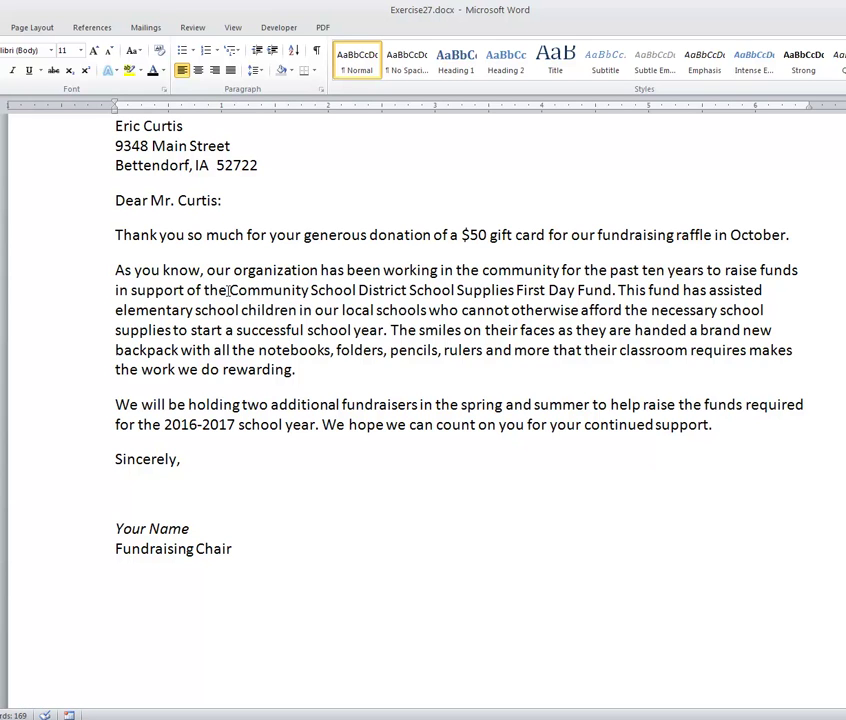
drag(230, 290, 607, 291)
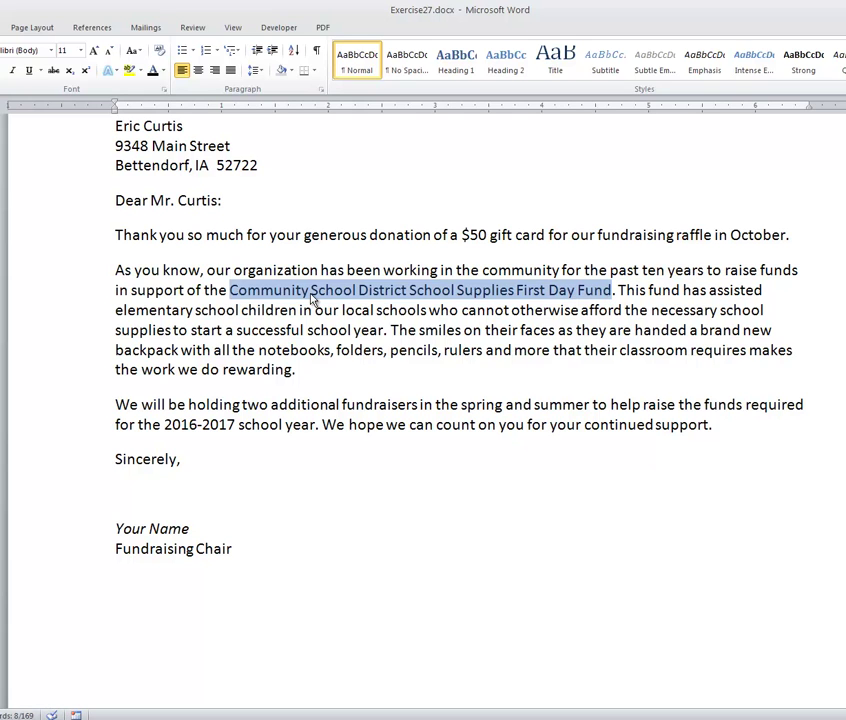
click(395, 293)
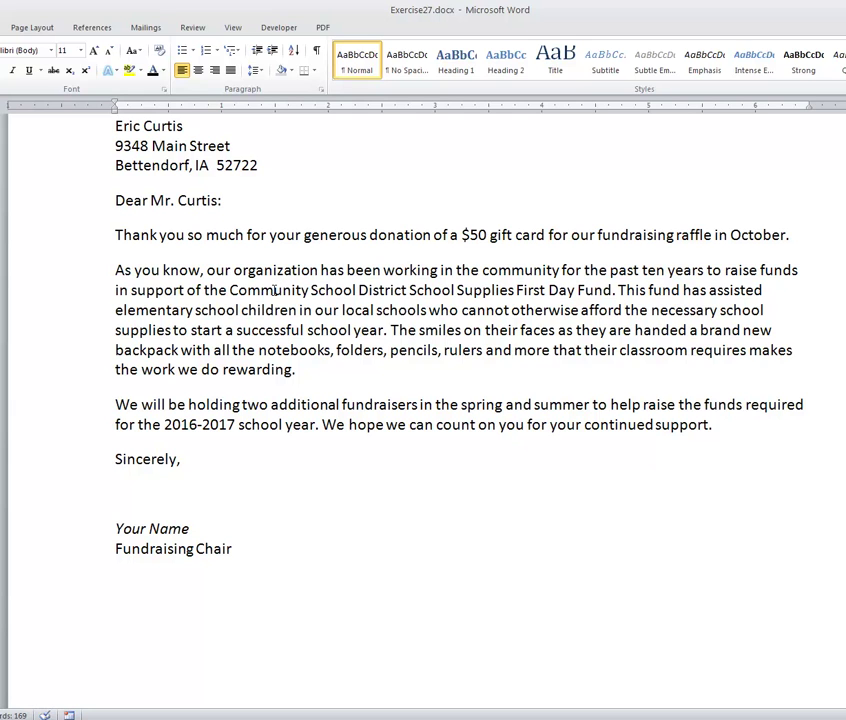
- Reselect the fund name, clear it, then select just 'Community School District'
drag(274, 290, 591, 296)
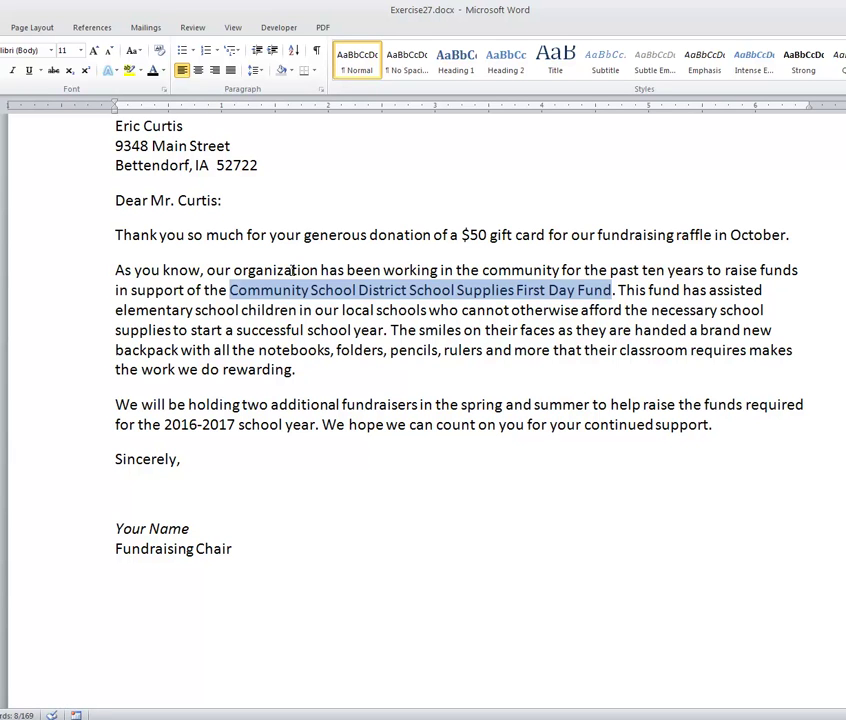
click(281, 290)
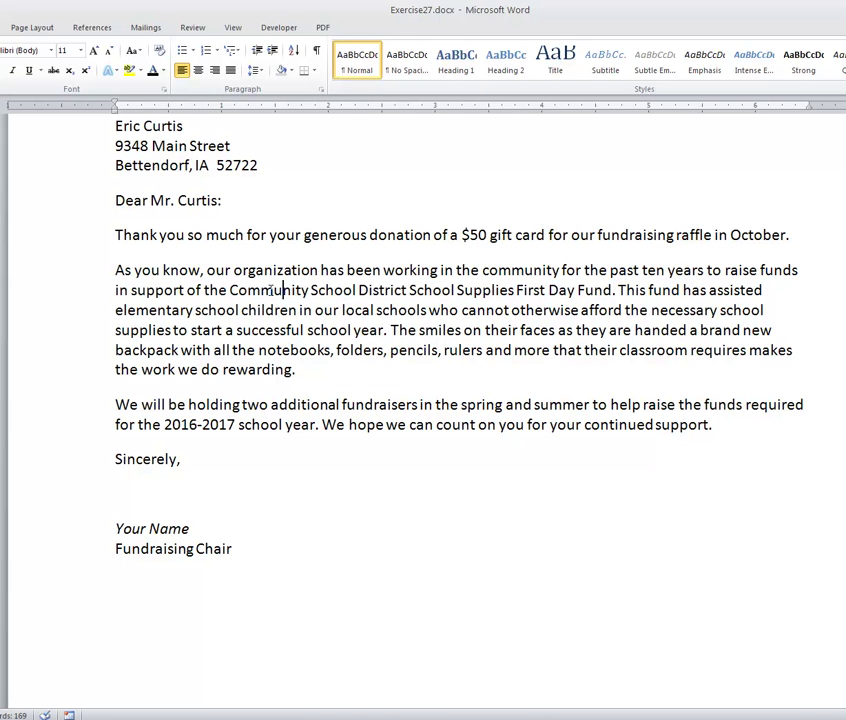
drag(278, 290, 374, 290)
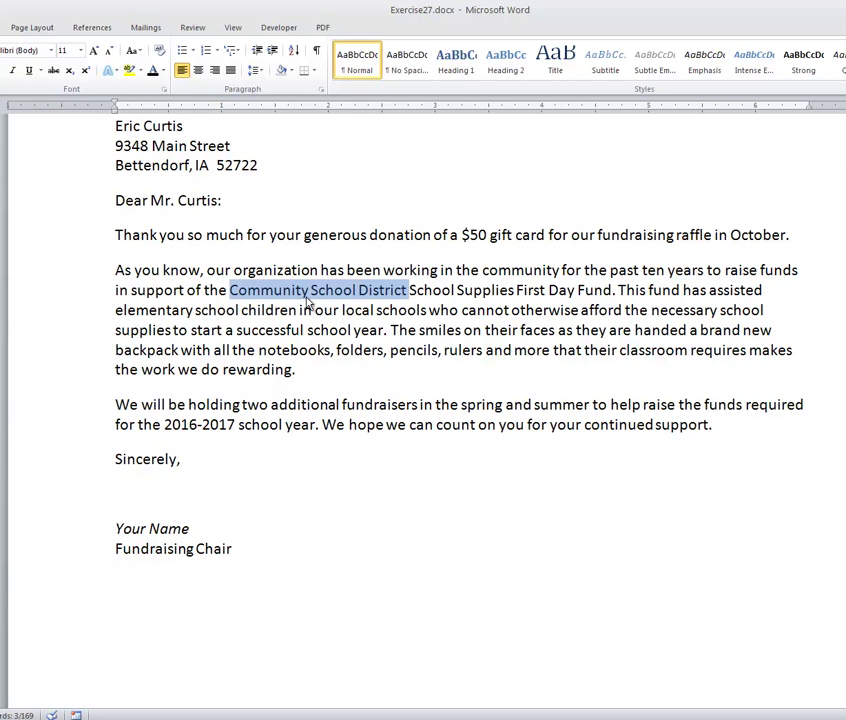
- Select the word 'notebooks', then the whole 'As you know' paragraph, then deselect
double_click(292, 350)
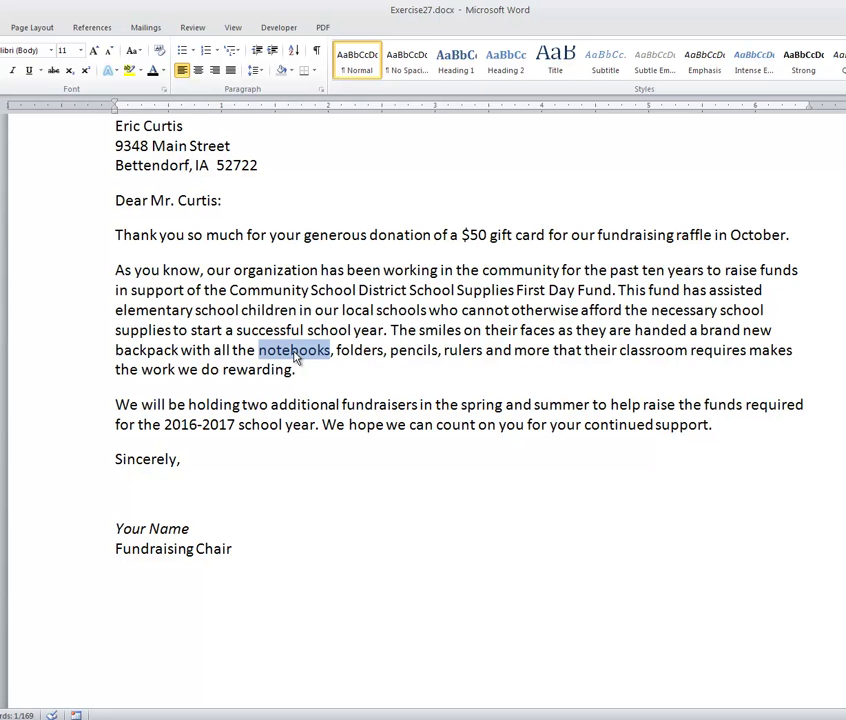
triple_click(295, 357)
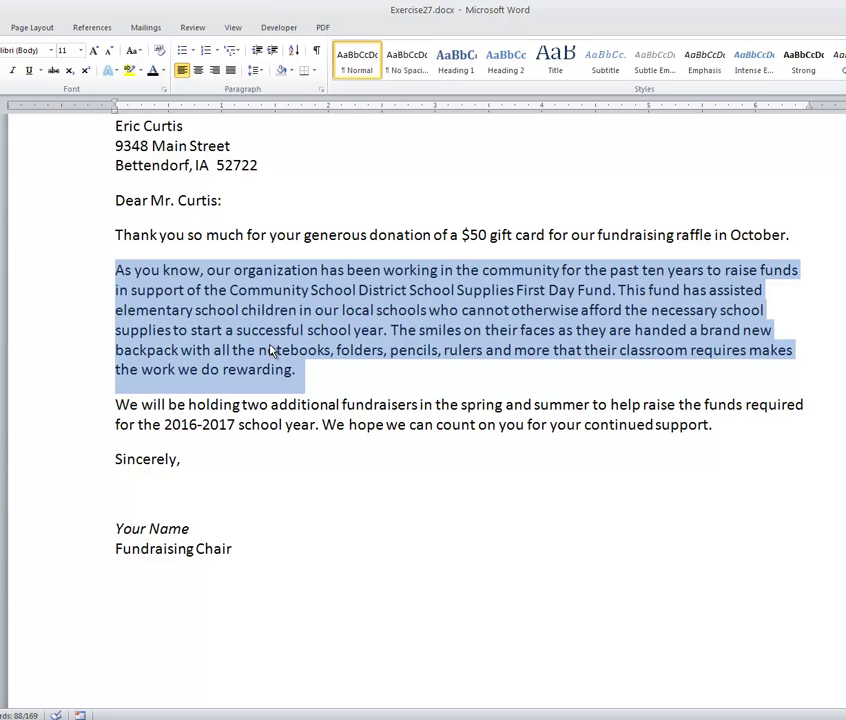
click(183, 310)
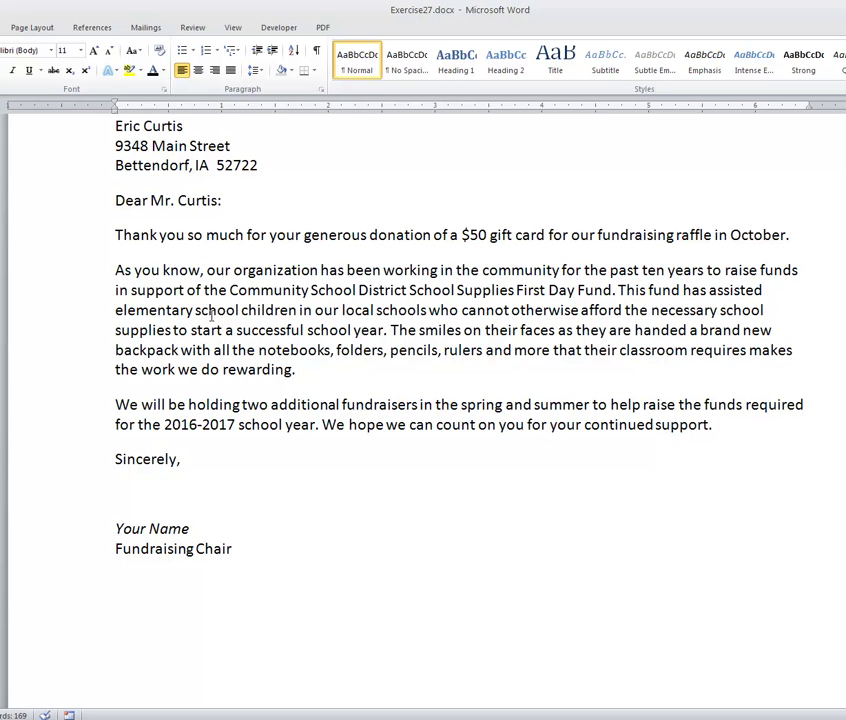
- Select 'elementary' and then 'children', expanding each selection to the whole paragraph
double_click(169, 312)
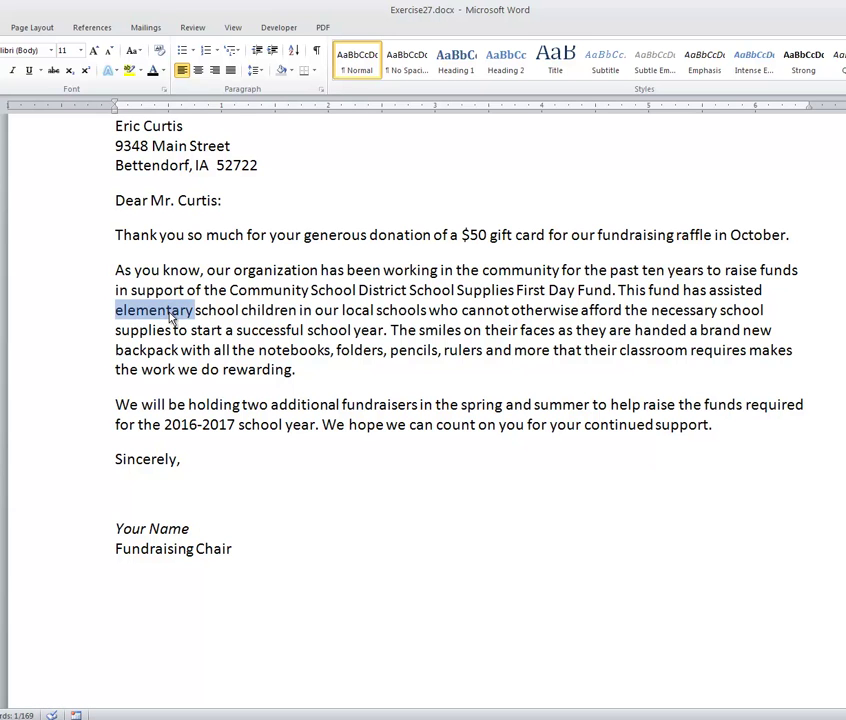
triple_click(172, 317)
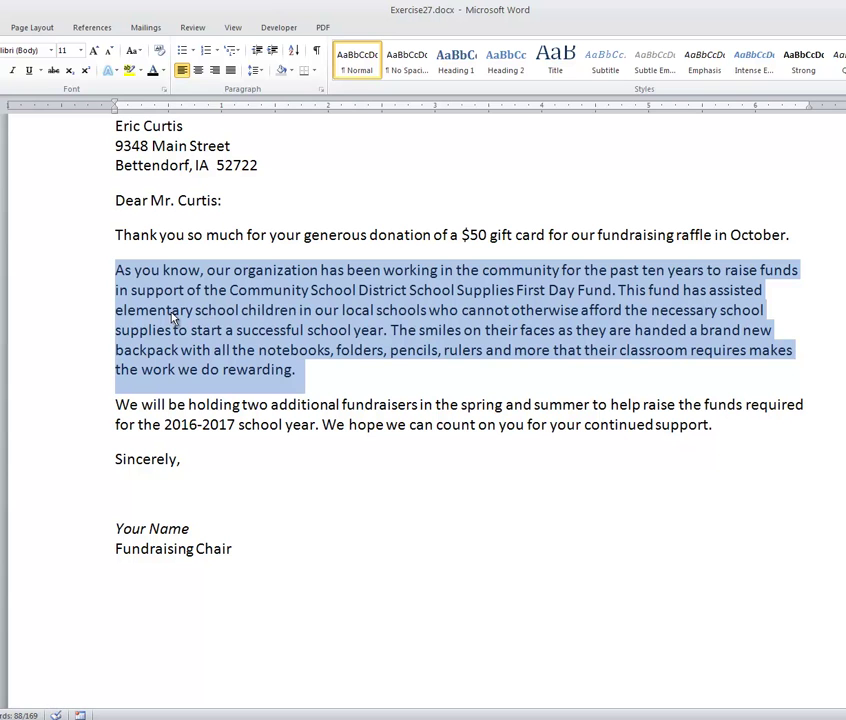
double_click(280, 314)
triple_click(280, 313)
click(143, 311)
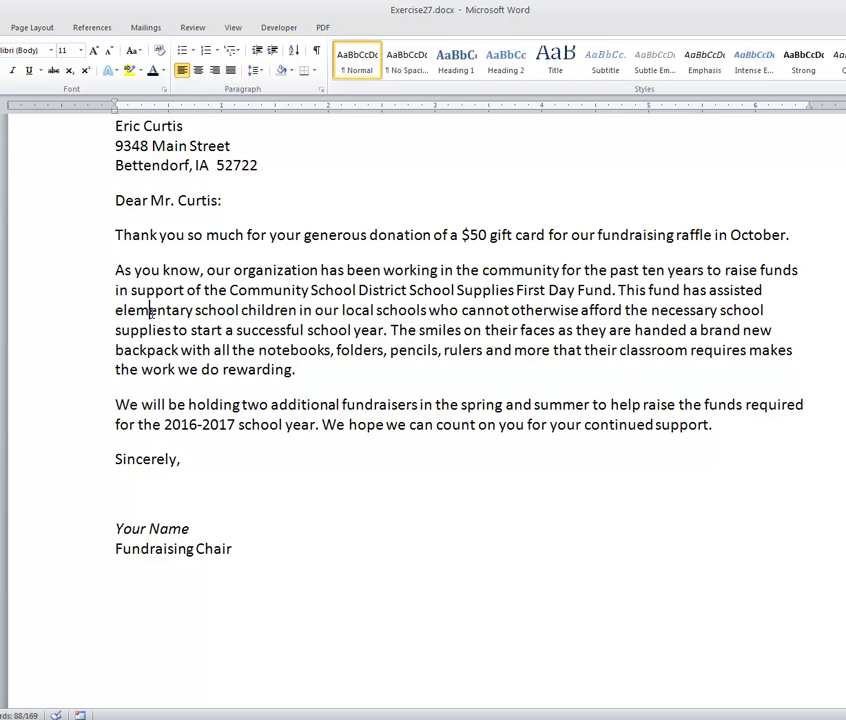
click(67, 322)
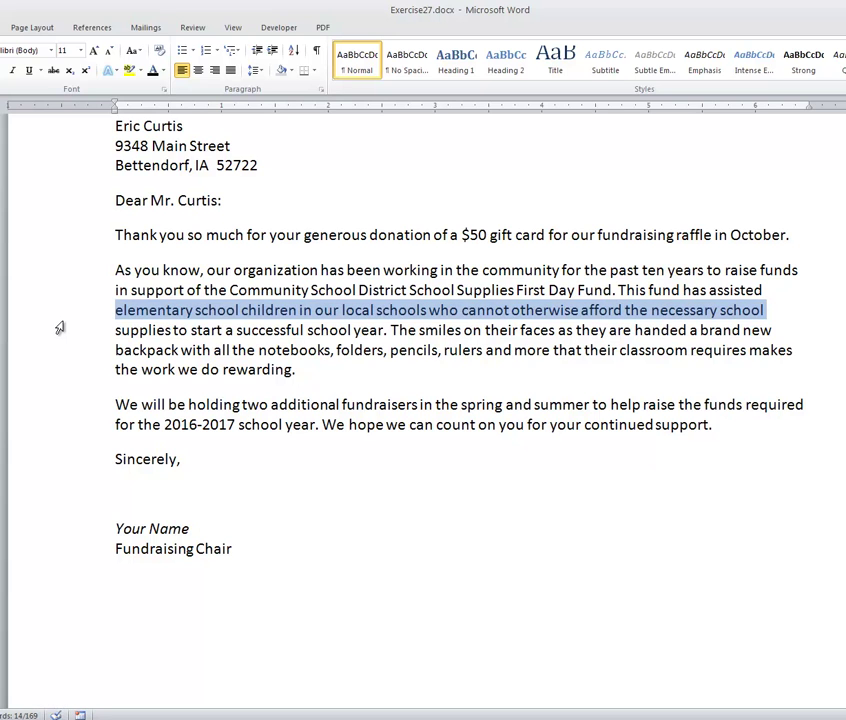
double_click(62, 322)
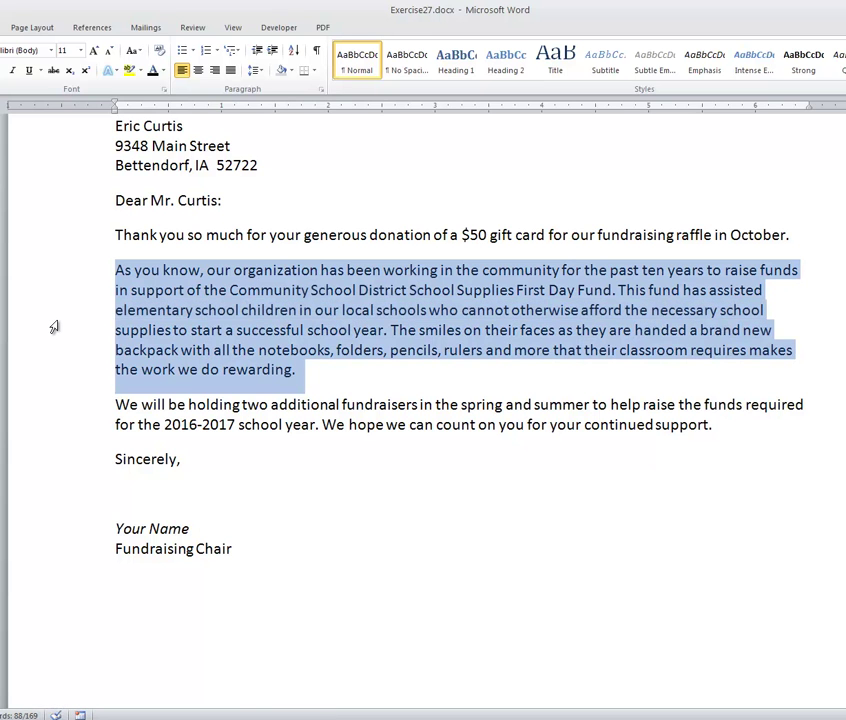
triple_click(55, 325)
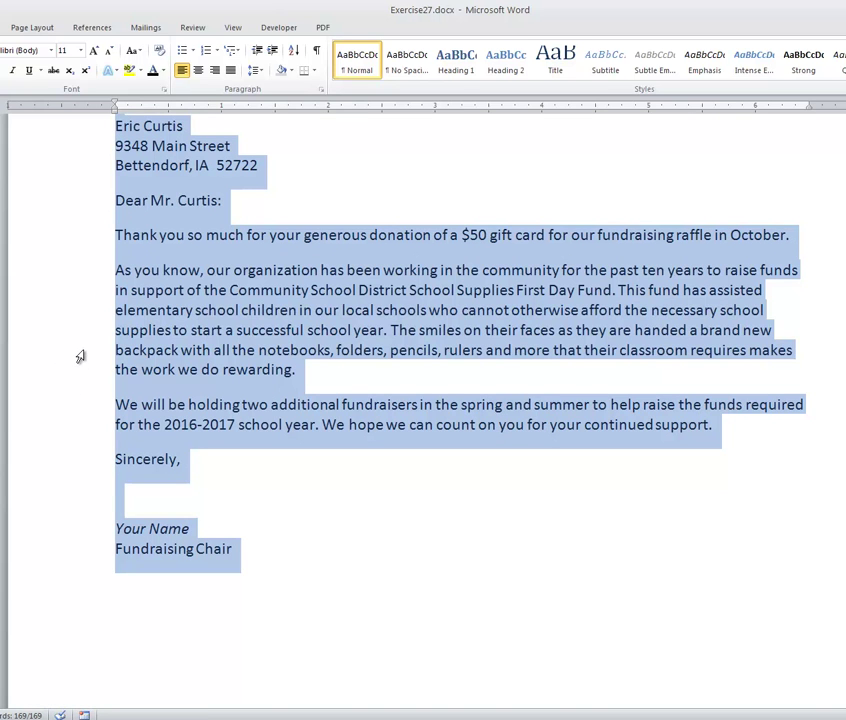
click(63, 338)
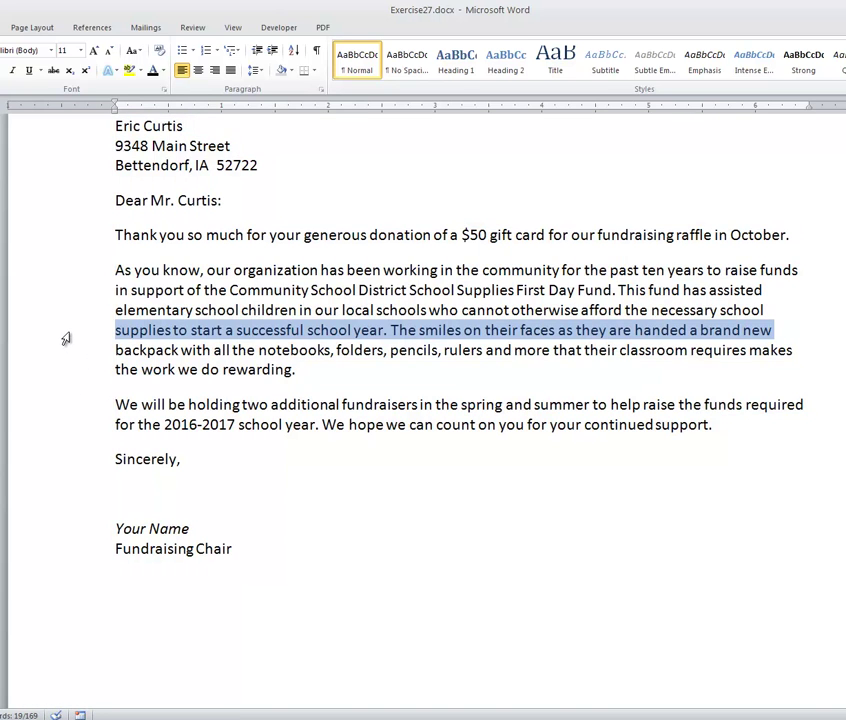
double_click(63, 341)
triple_click(63, 341)
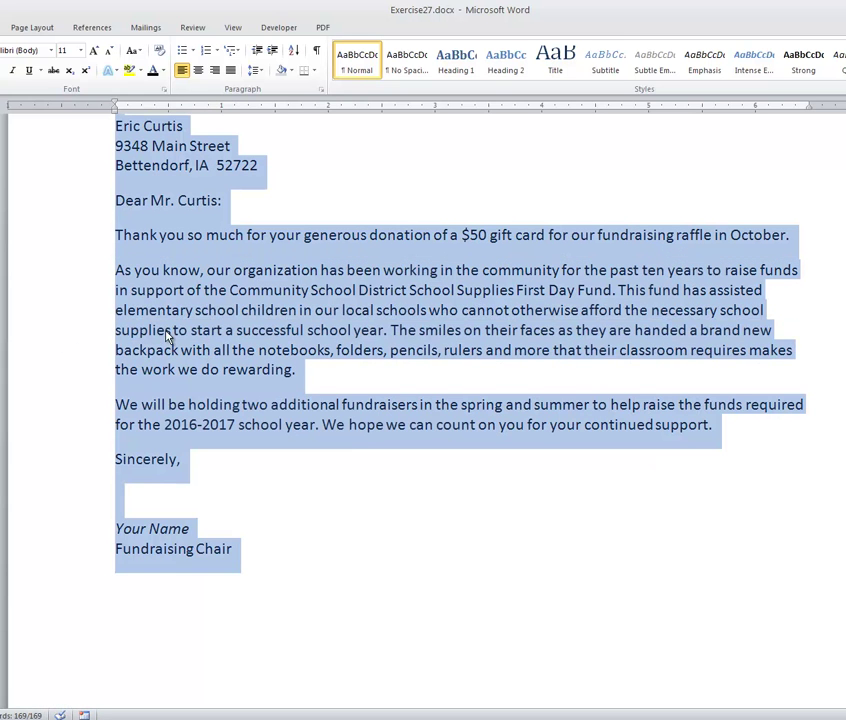
click(295, 311)
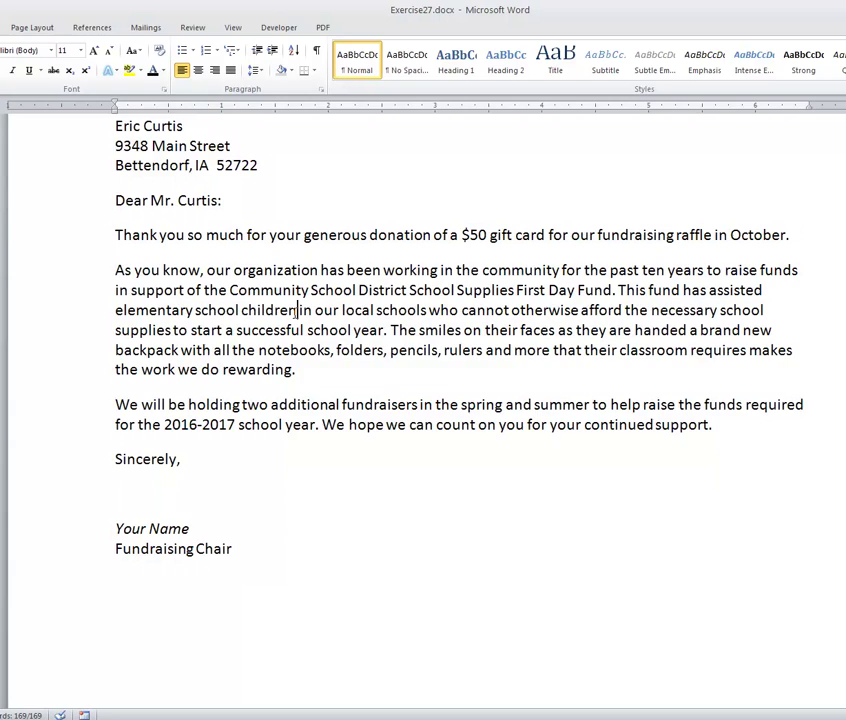
double_click(295, 311)
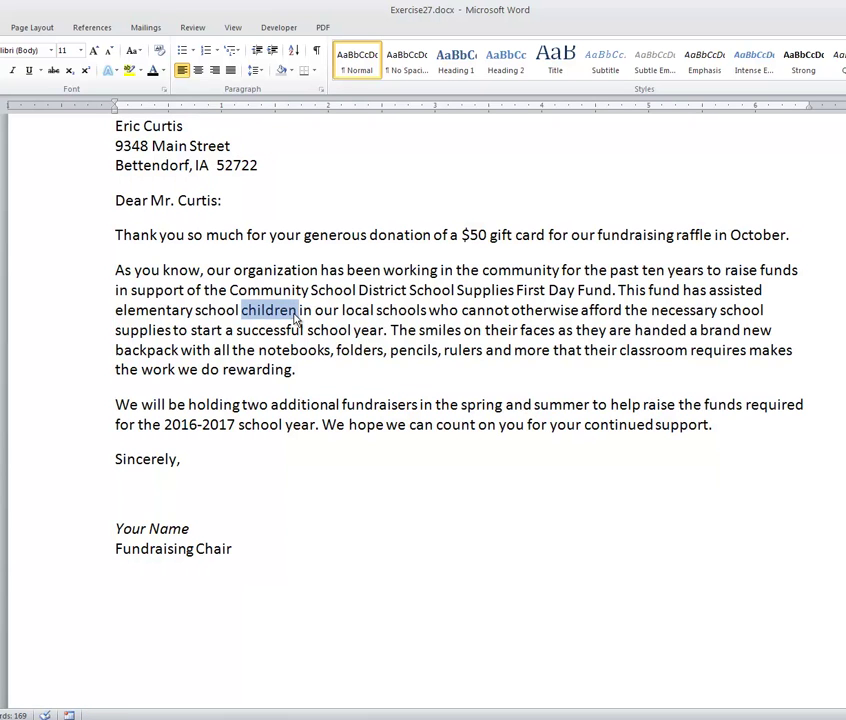
triple_click(295, 311)
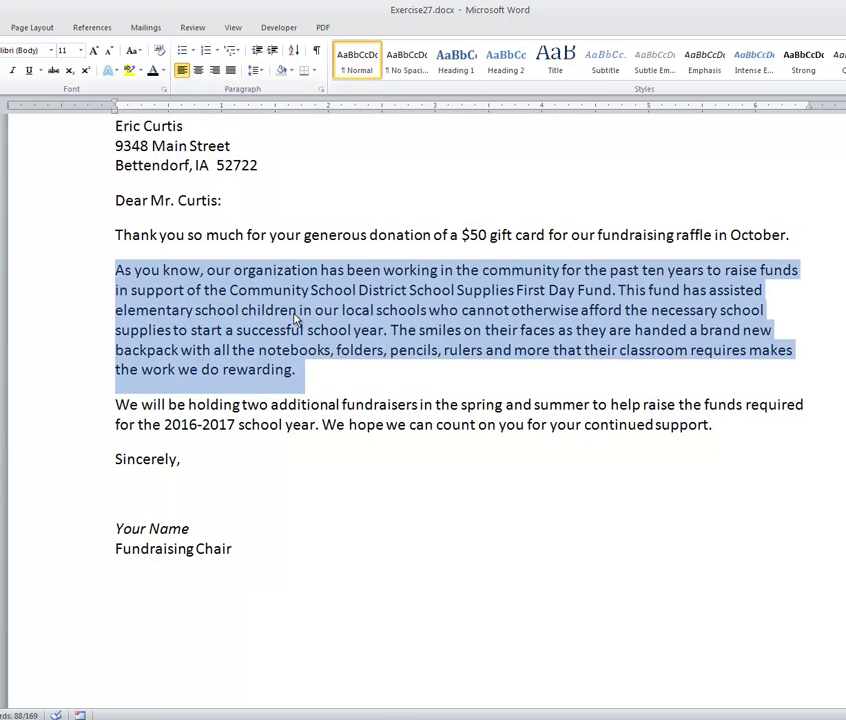
click(289, 314)
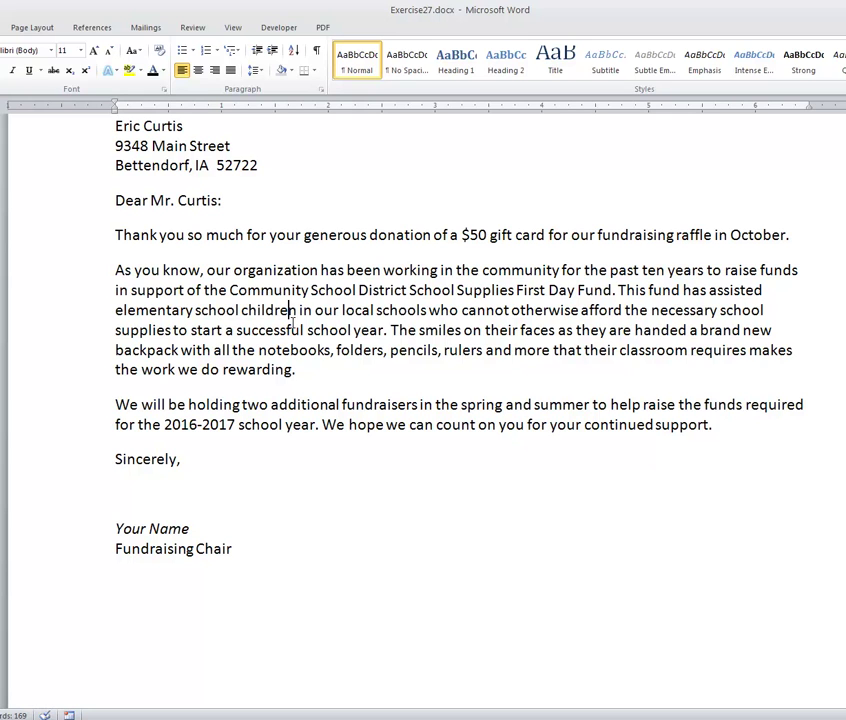
click(290, 314)
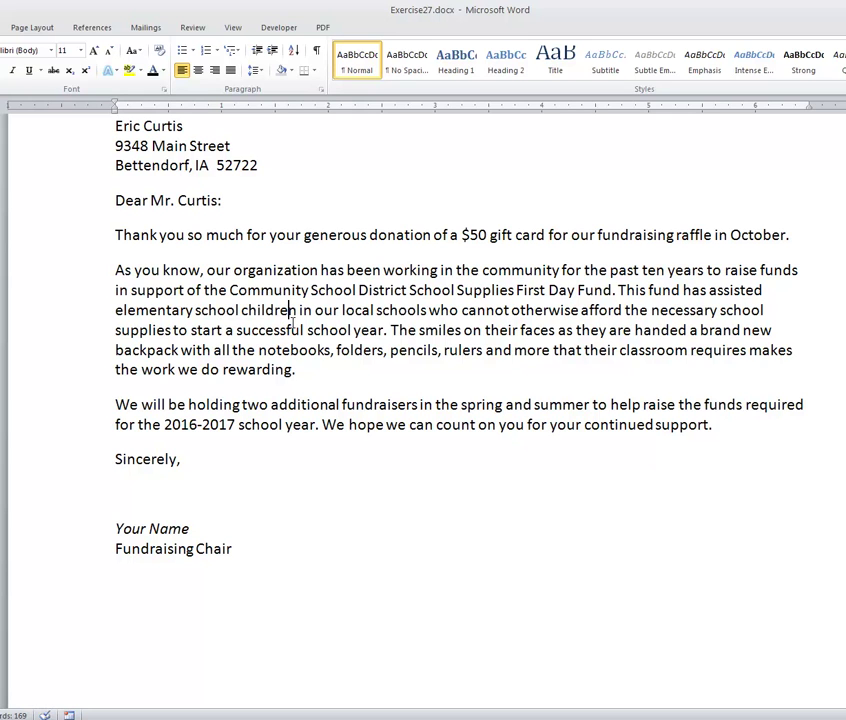
click(115, 269)
key(Right)
key(Right)
key(Right)
key(Right)
key(Right)
key(Right)
key(Right)
key(Left)
key(Left)
key(Left)
key(Left)
key(Left)
key(Left)
key(Left)
key(shift+Right)
key(shift+Right)
key(shift+Right)
key(shift+Right)
key(shift+Right)
key(shift+Right)
key(shift+Right)
key(shift+Right)
key(shift+Right)
key(shift+Right)
key(shift+Right)
key(shift+Right)
key(shift+Right)
key(shift+Right)
key(shift+Right)
key(shift+Right)
key(shift+Right)
key(shift+Right)
key(shift+Right)
key(shift+Right)
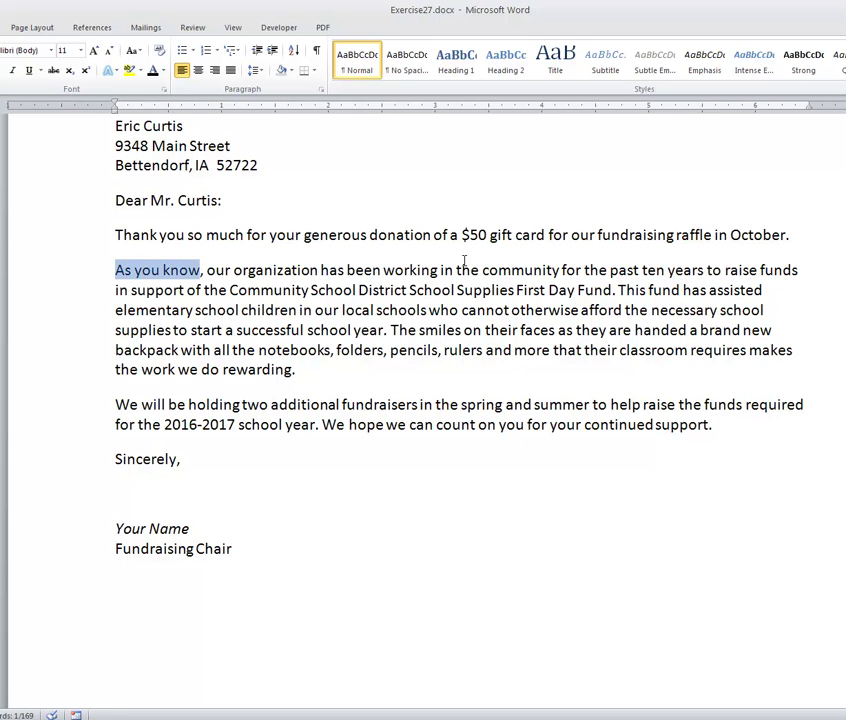
key(shift+Right)
key(shift+Right)
key(shift+Right)
key(shift+Right)
key(shift+Right)
key(shift+Right)
key(shift+Right)
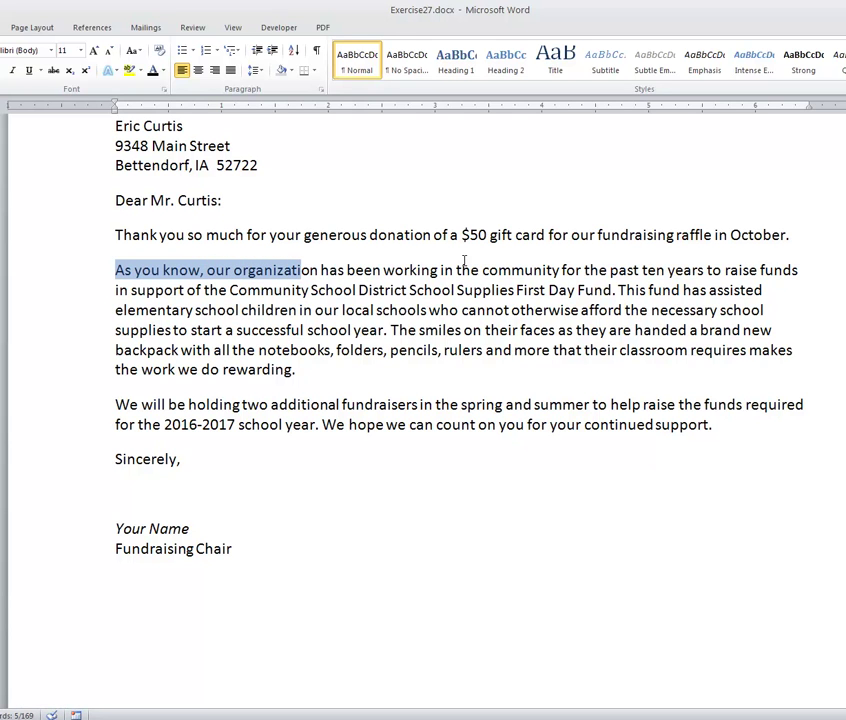
key(ctrl+shift+Right)
key(ctrl+shift+Right)
key(ctrl+shift+Right)
key(ctrl+shift+Right)
key(ctrl+shift+Right)
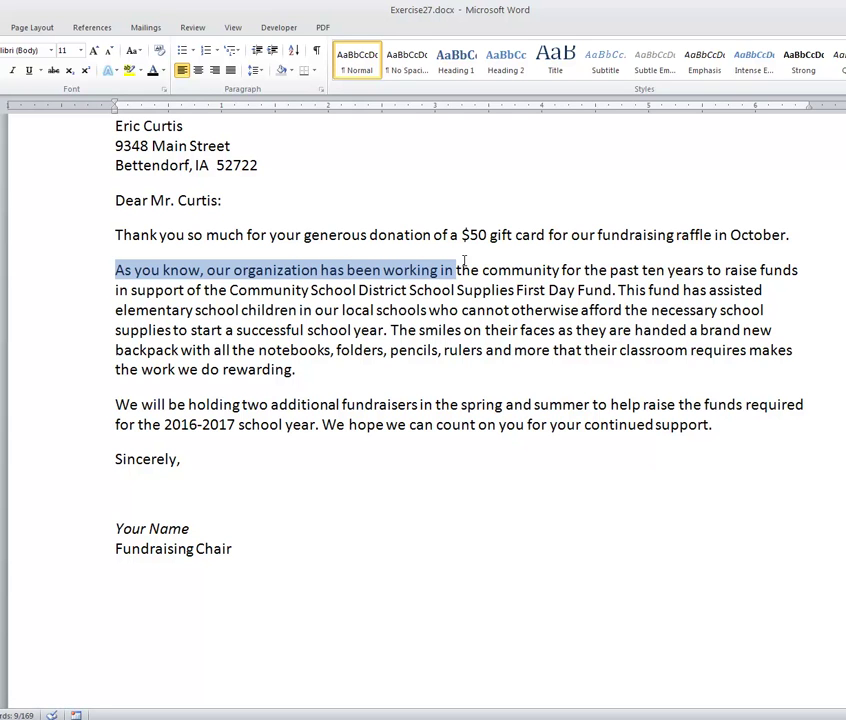
key(ctrl+shift+Right)
key(ctrl+shift+Right)
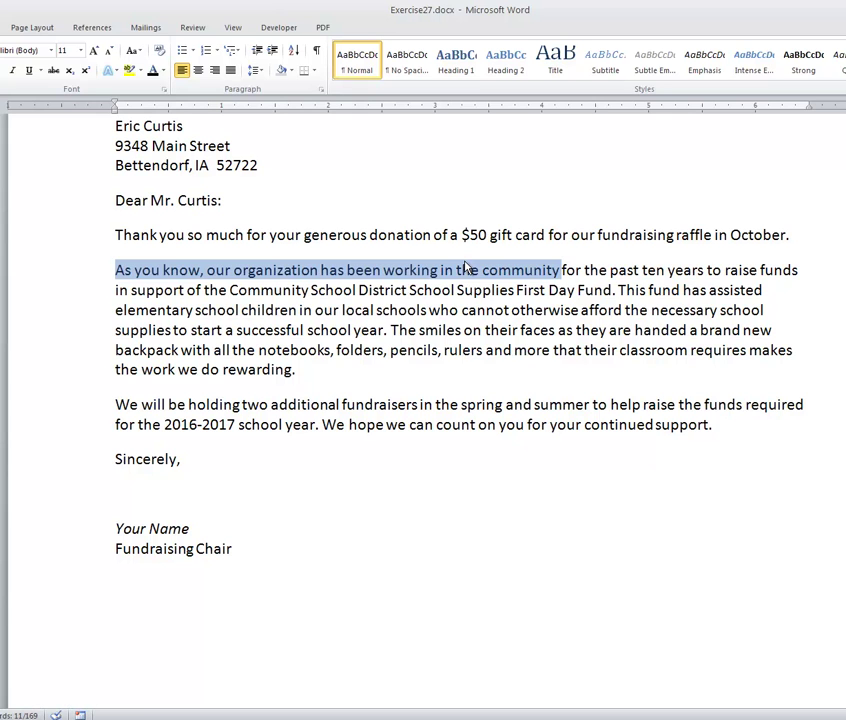
key(shift+Down)
key(shift+Down)
key(shift+Down)
key(shift+Down)
key(shift+Up)
key(shift+Up)
key(shift+Up)
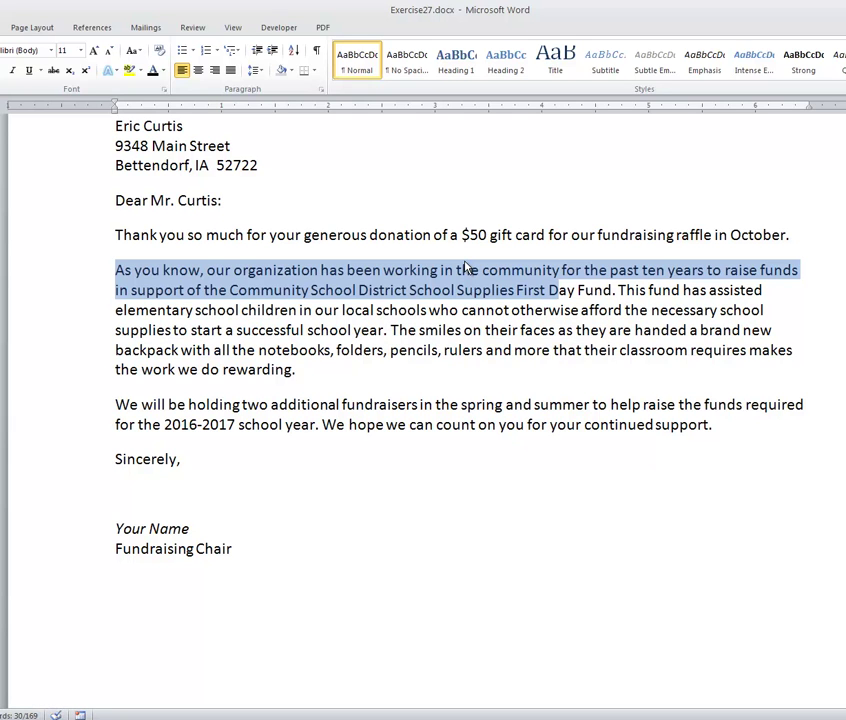
key(ctrl+shift+Home)
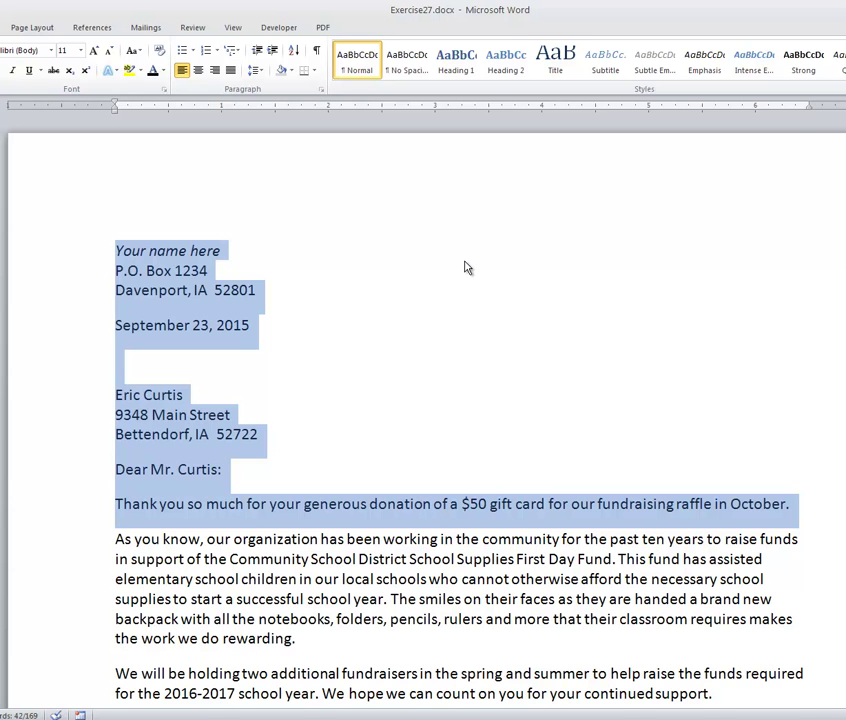
key(ctrl+shift+End)
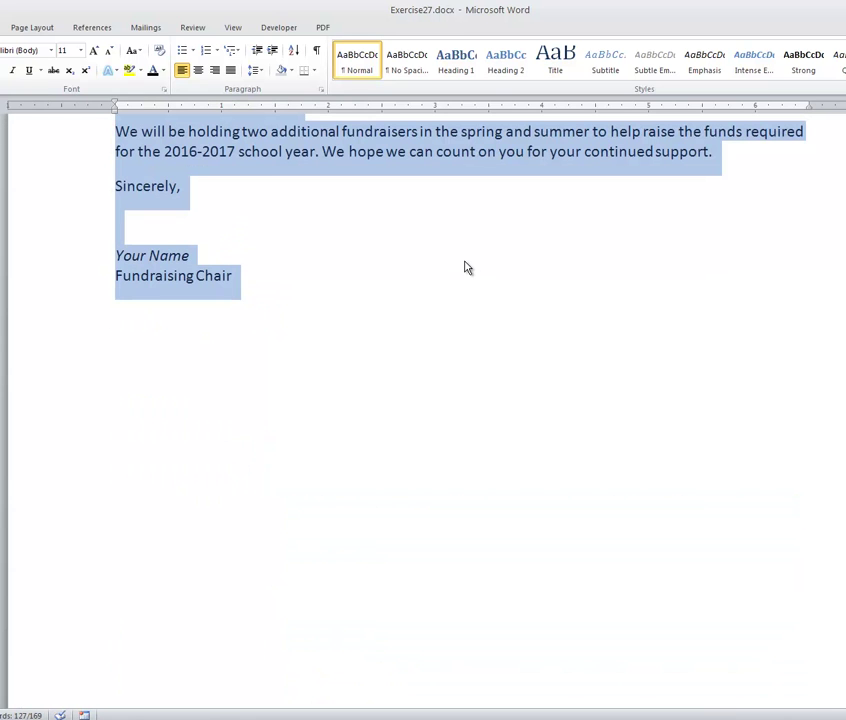
scroll(483, 338, up, 5)
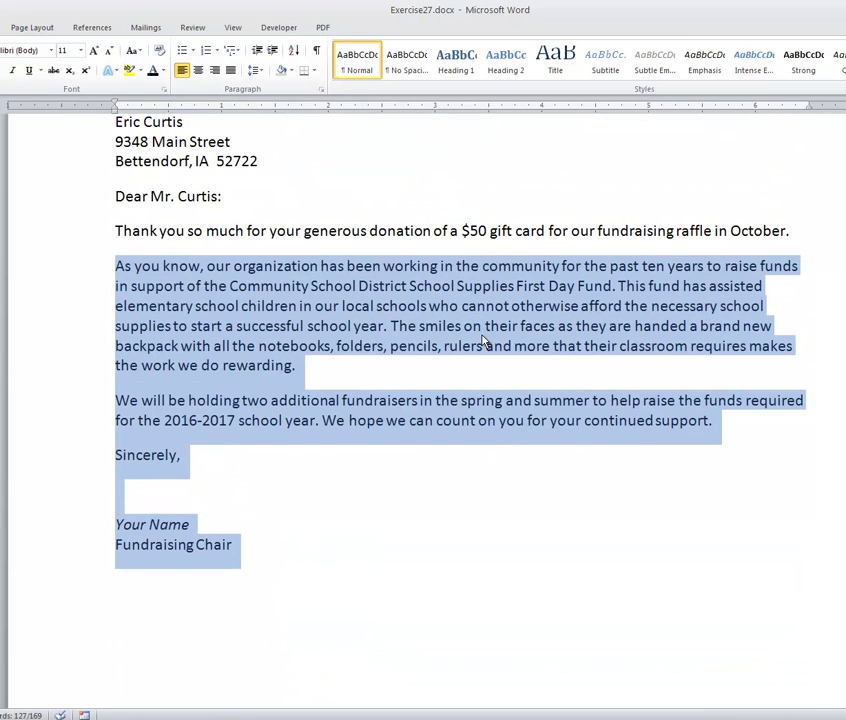
click(485, 309)
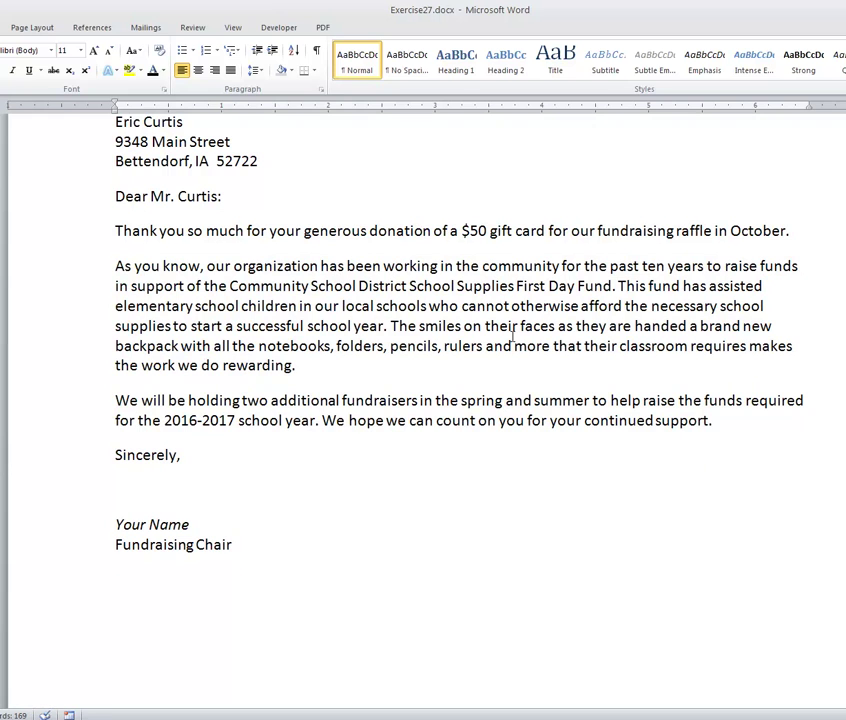
key(ctrl+a)
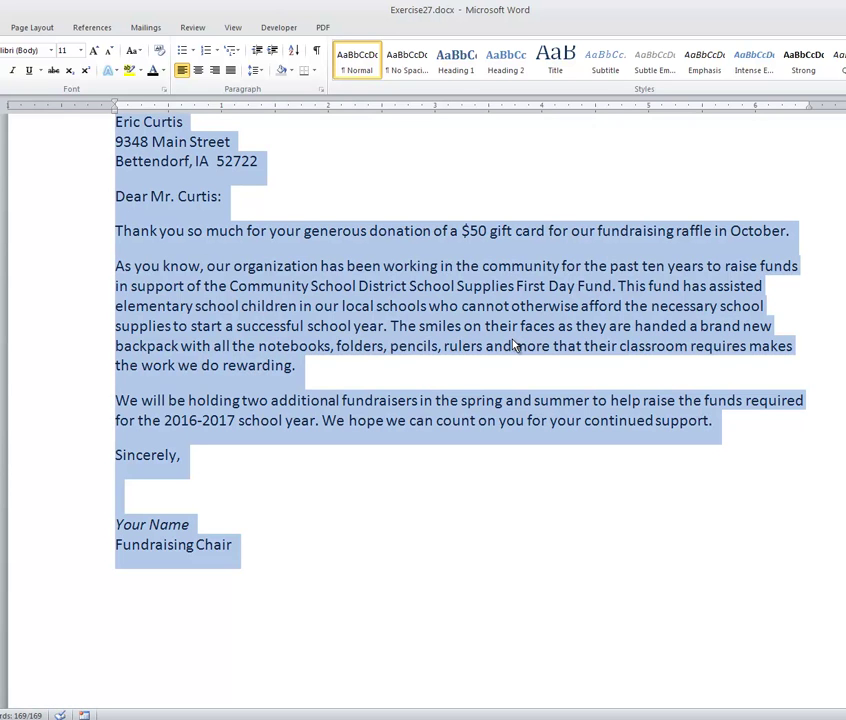
triple_click(62, 316)
click(377, 307)
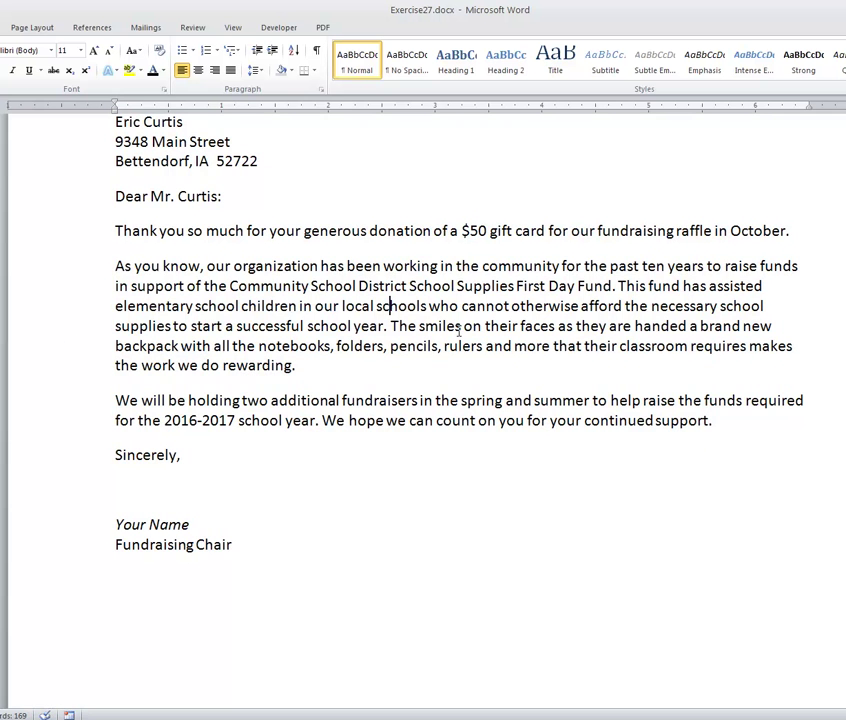